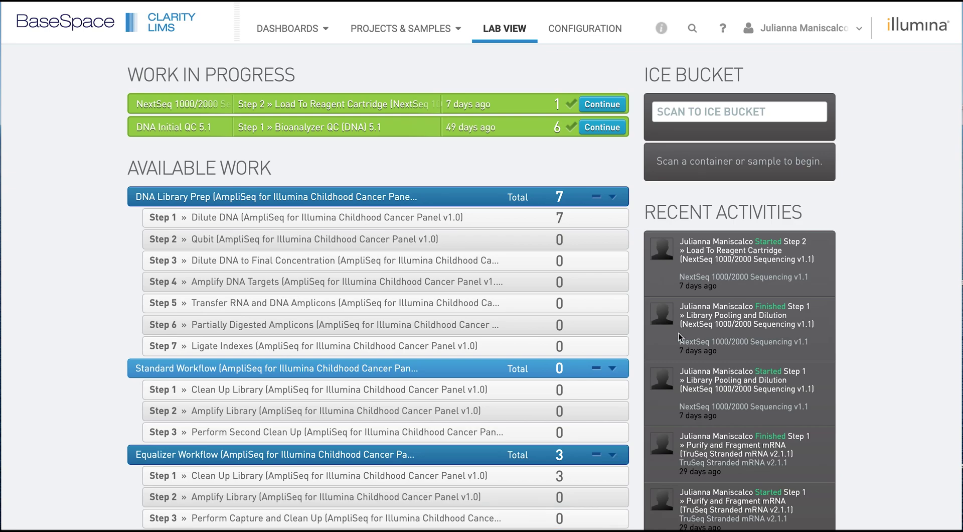
Step: Search the Sample category for "Sample 1"
left_click(693, 31)
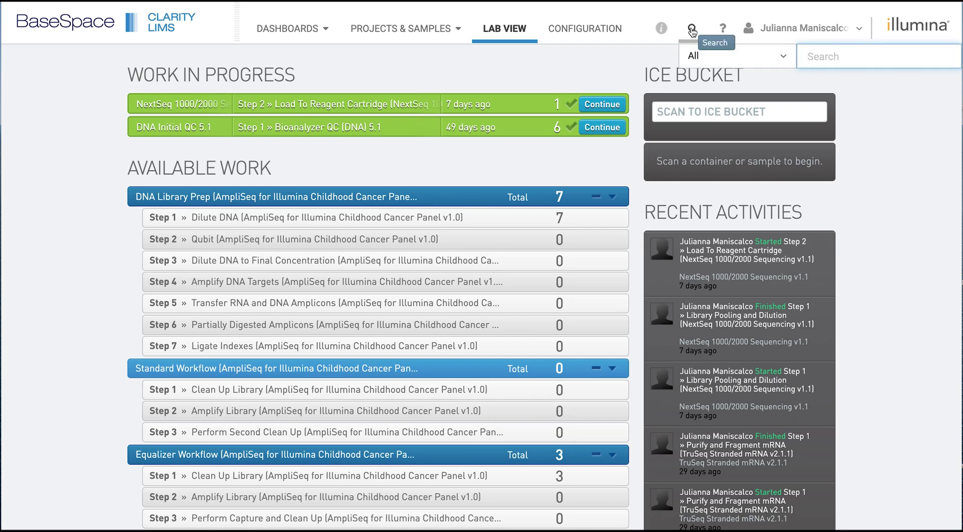
left_click(726, 56)
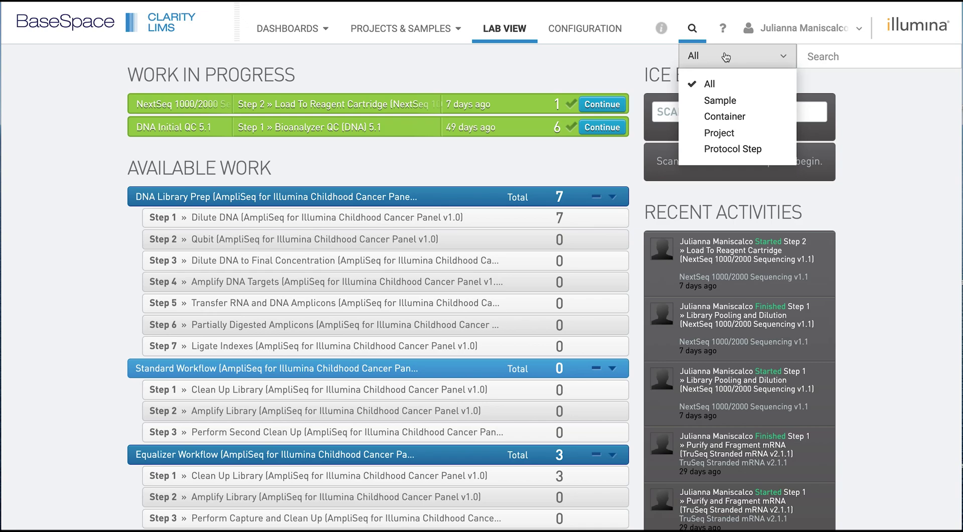
left_click(719, 100)
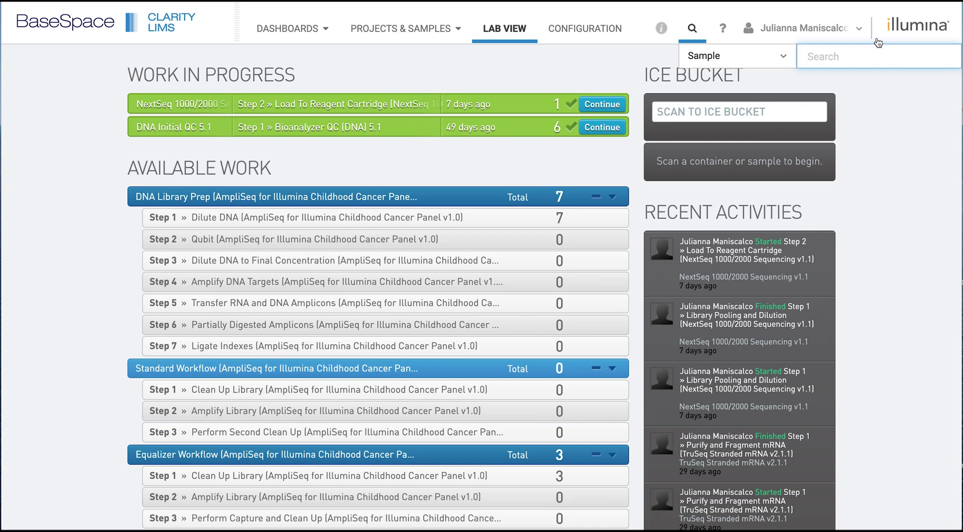
type("Sample 1")
key("Return")
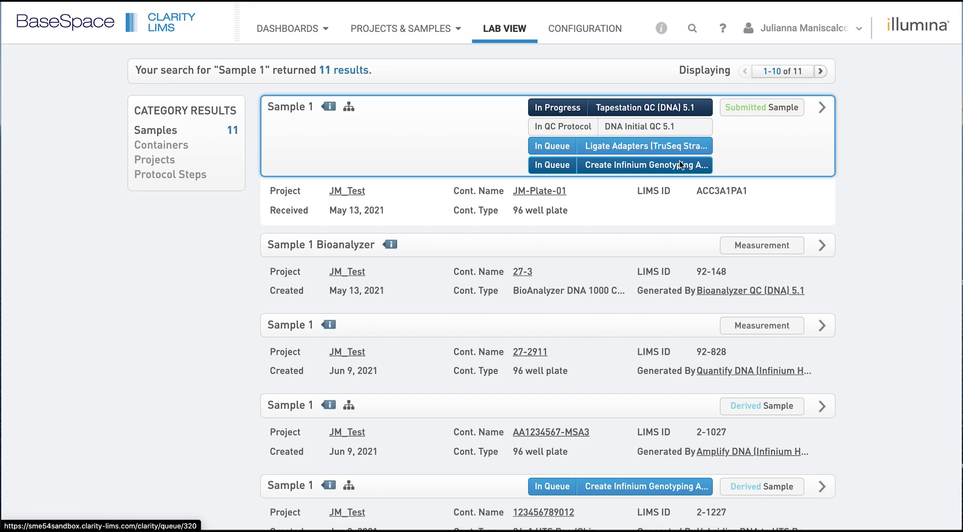
Step: View the submitted Sample 1's in-progress Tapestation QC (DNA) 5.1 step, return to the results and expand the sample's protocol step history
left_click(650, 119)
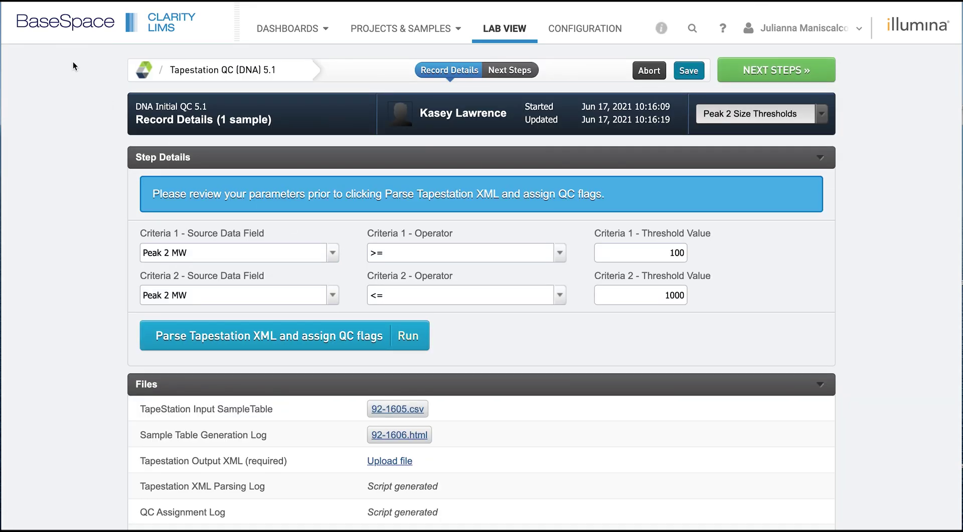
left_click(15, 1)
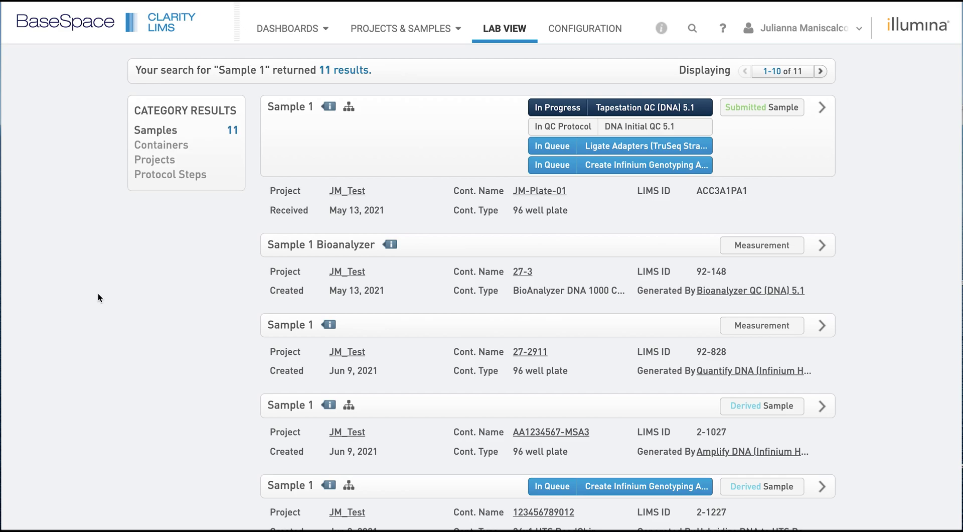
left_click(821, 109)
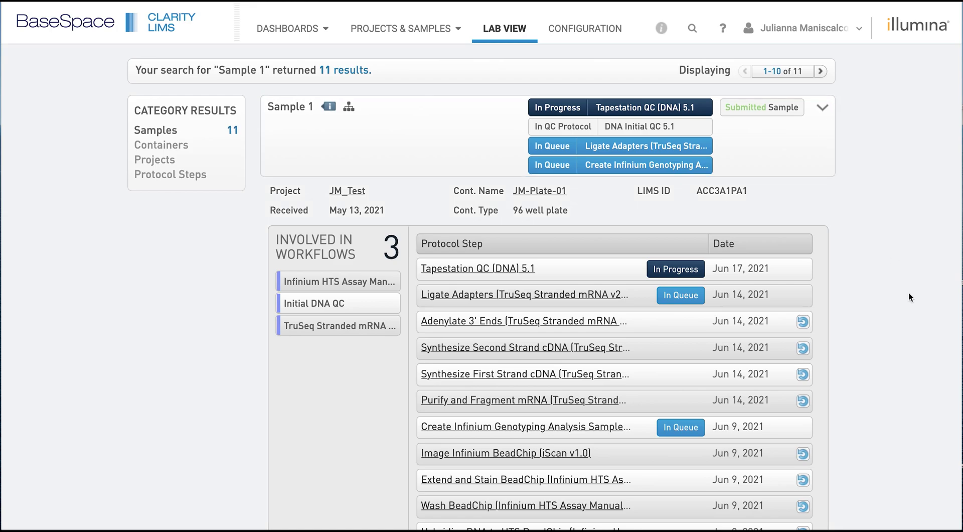
scroll(909, 295, "down", 3)
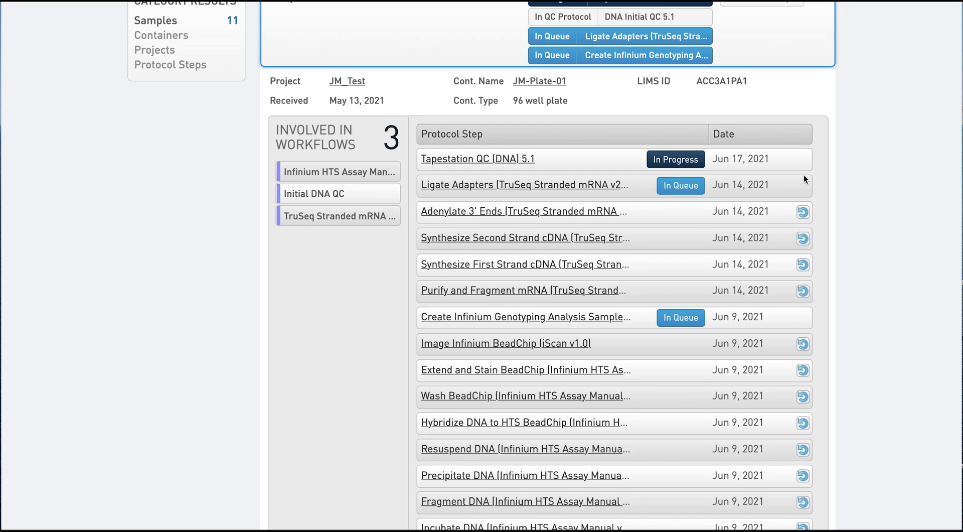
scroll(835, 151, "down", 10)
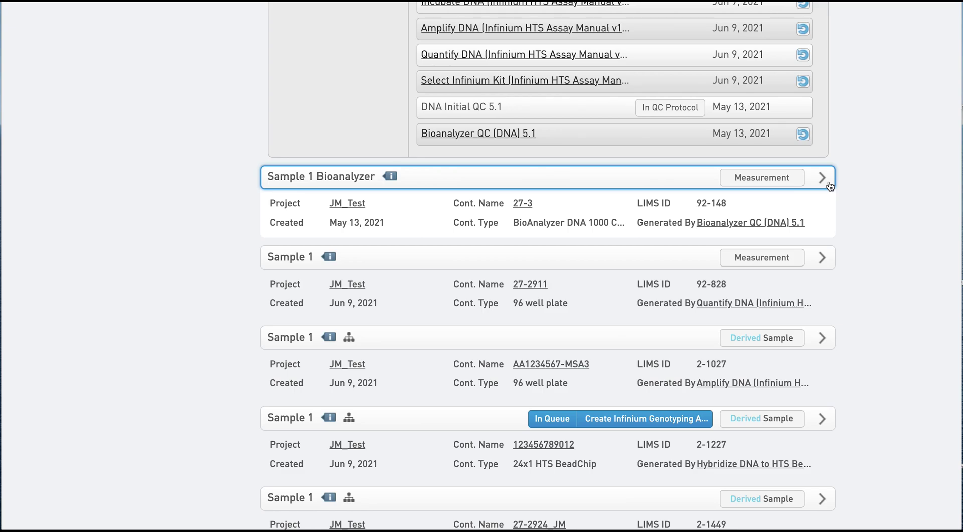
Step: Expand the Sample 1 Bioanalyzer measurement and the derived Sample 1 in container AA1234567-MSA3 to view their protocol steps
left_click(828, 183)
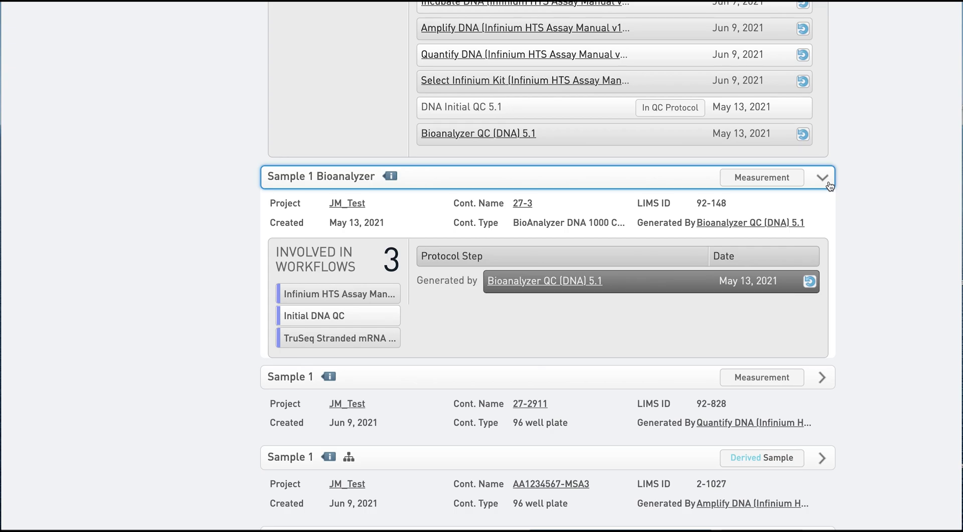
scroll(940, 224, "down", 3)
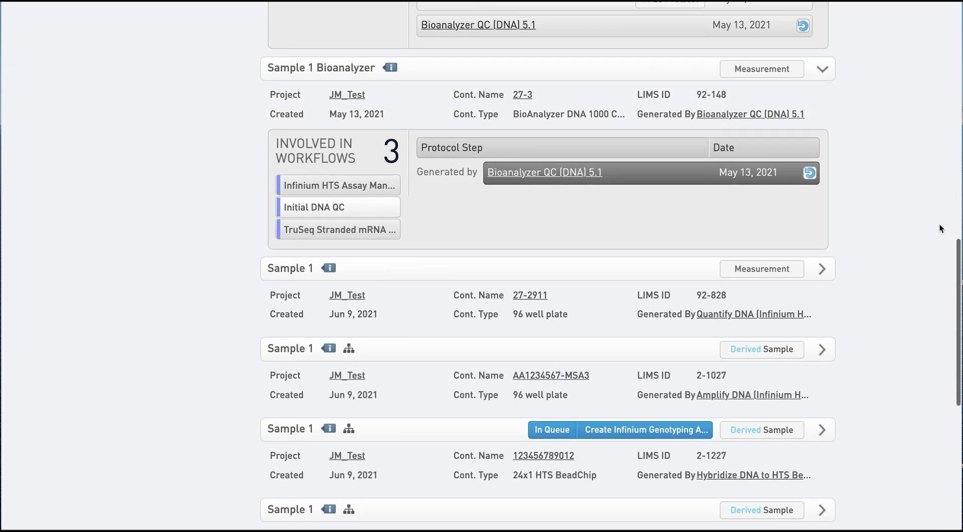
scroll(940, 223, "down", 1)
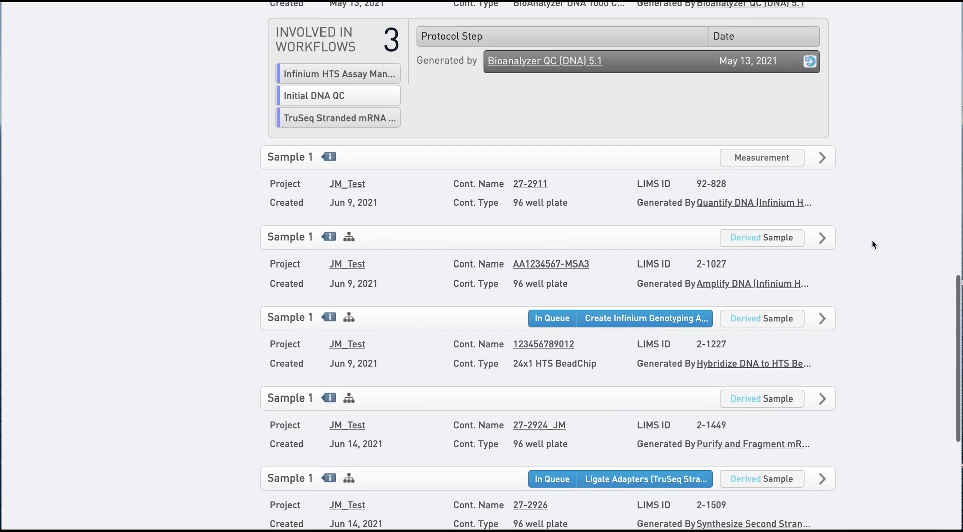
left_click(823, 238)
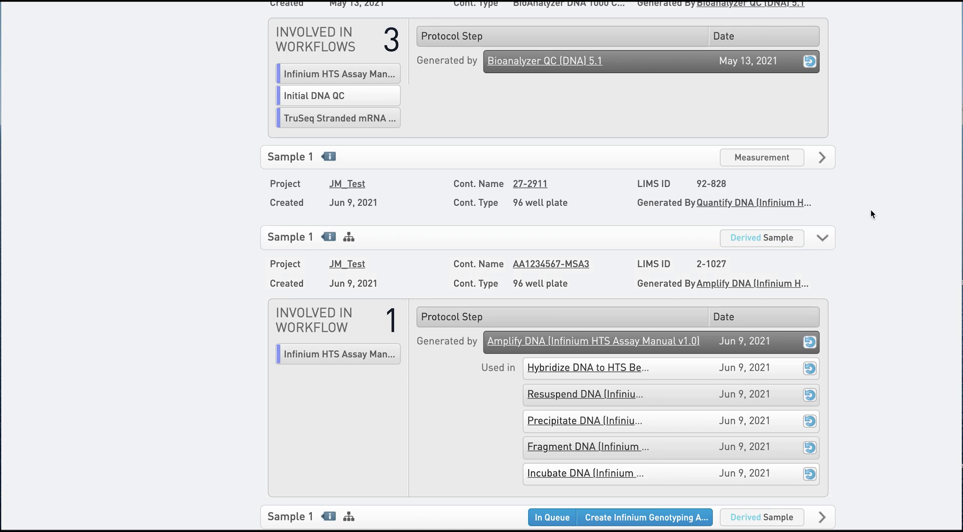
Step: Search the Container category for "27-2911" and expand the matching plate to view its samples
scroll(871, 210, "up", 15)
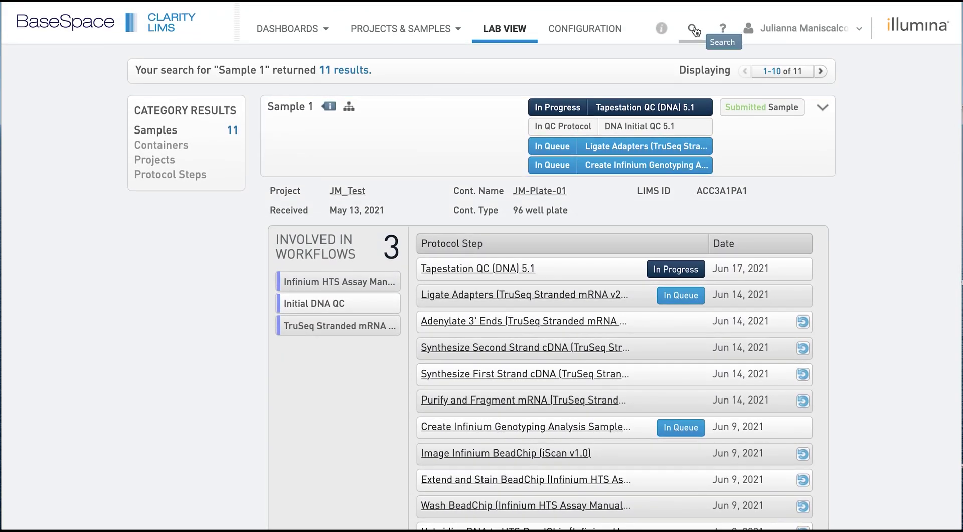
left_click(694, 29)
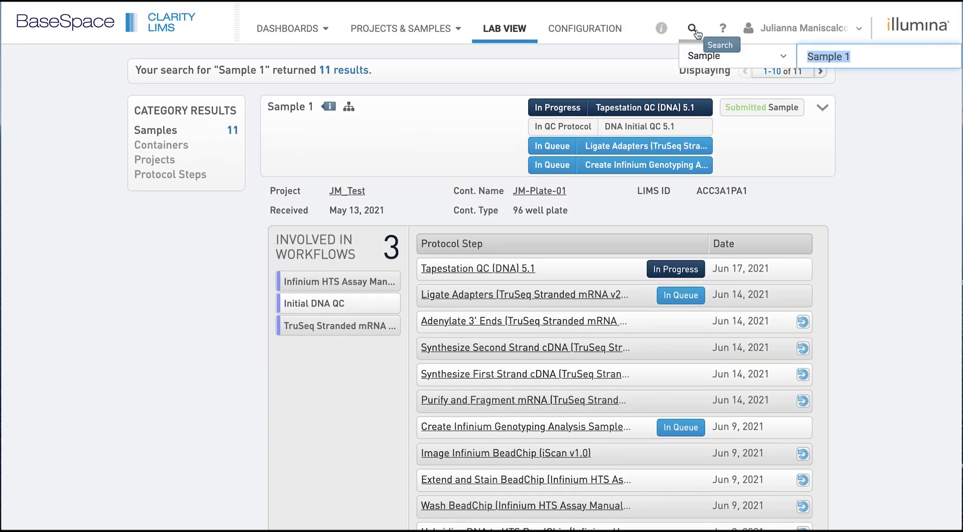
left_click(722, 56)
left_click(717, 116)
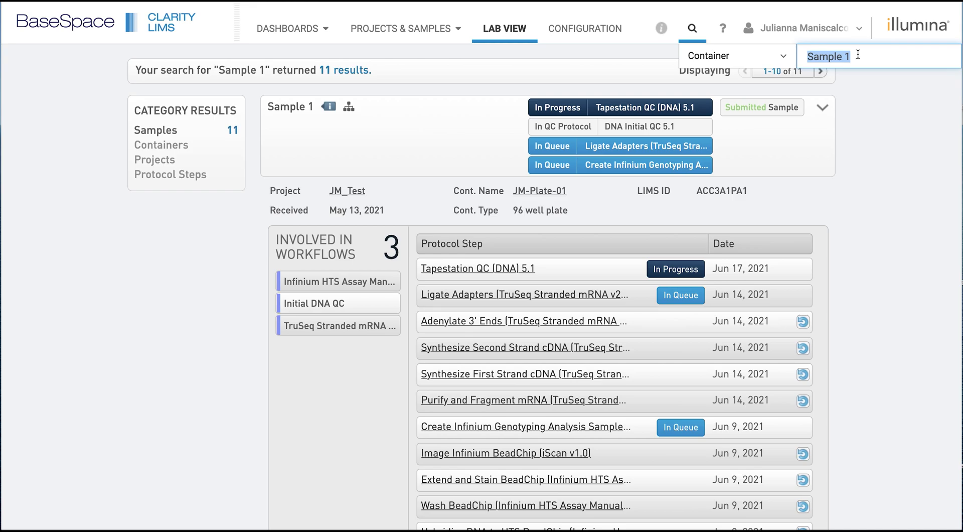
type("27-2911")
key("Return")
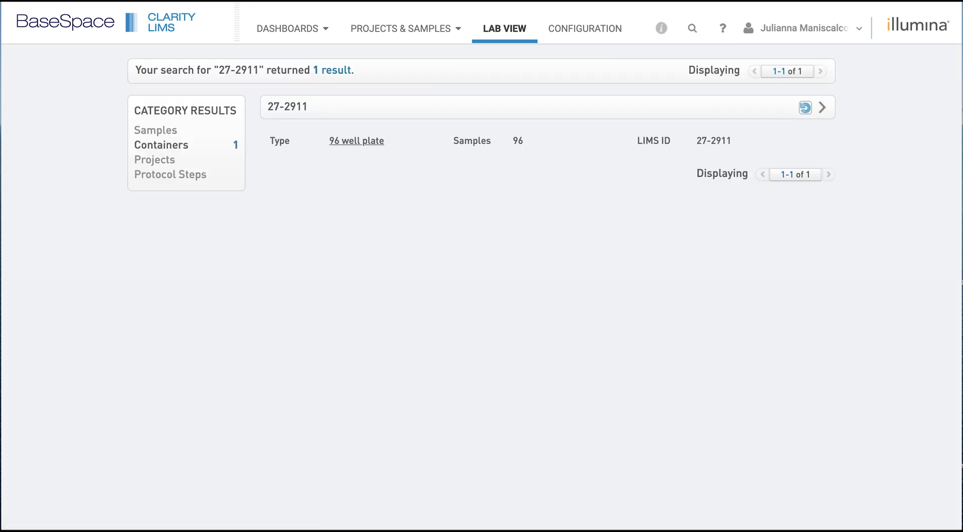
left_click(826, 108)
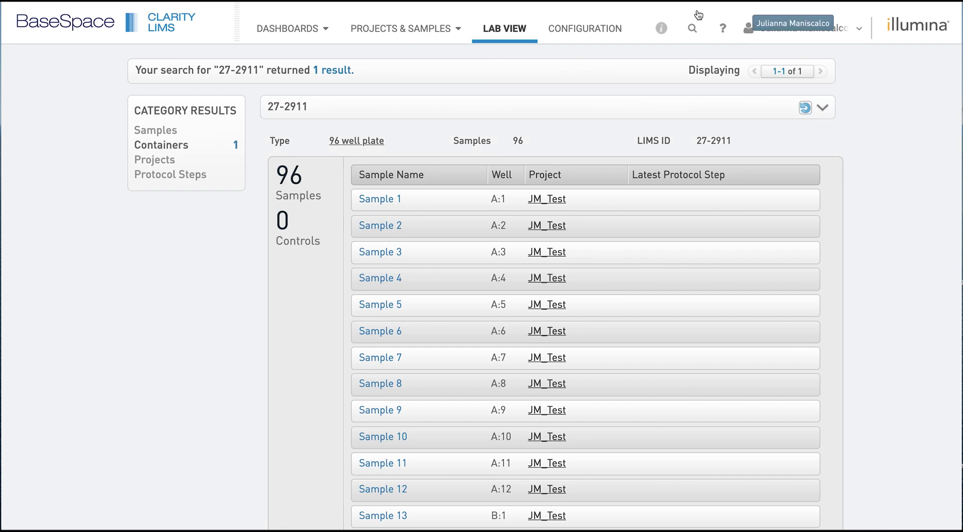
Step: Search the Protocol Step category for "Bioanalyzer*"
left_click(692, 28)
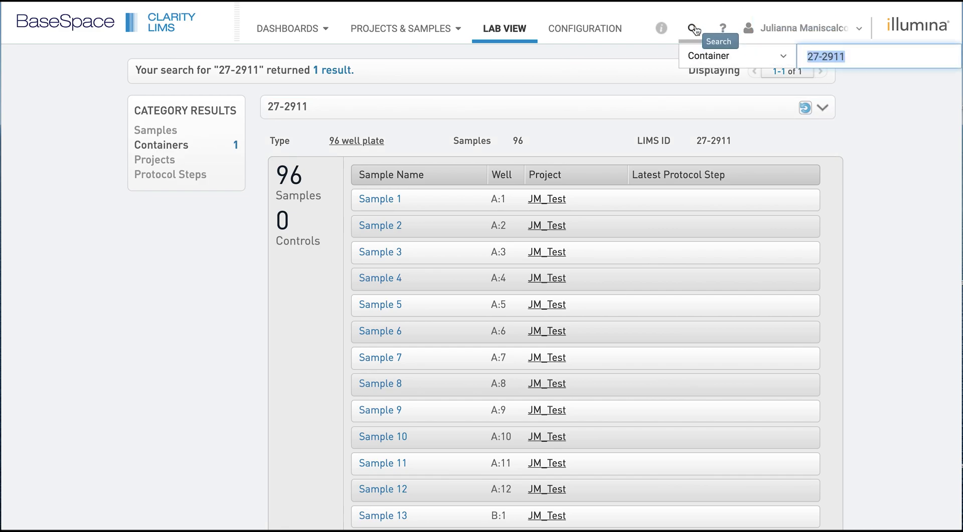
left_click(716, 61)
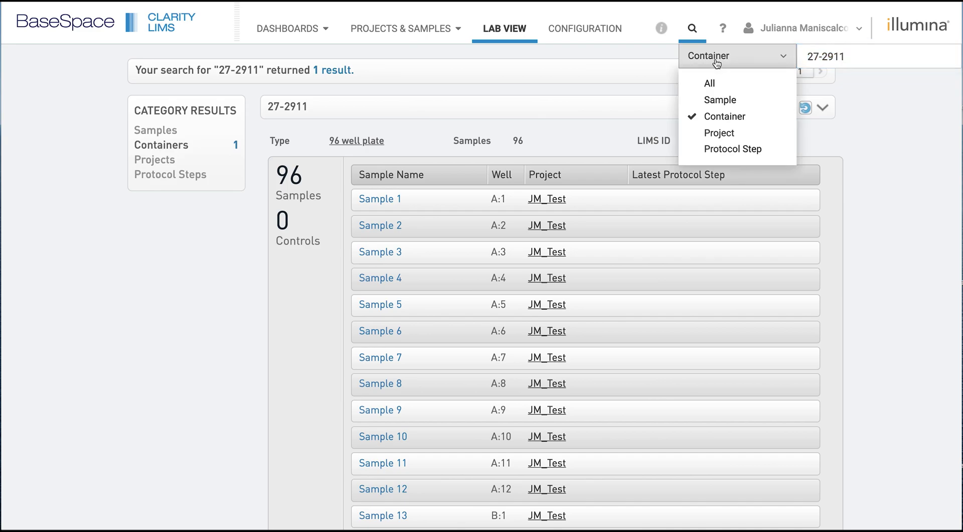
left_click(730, 149)
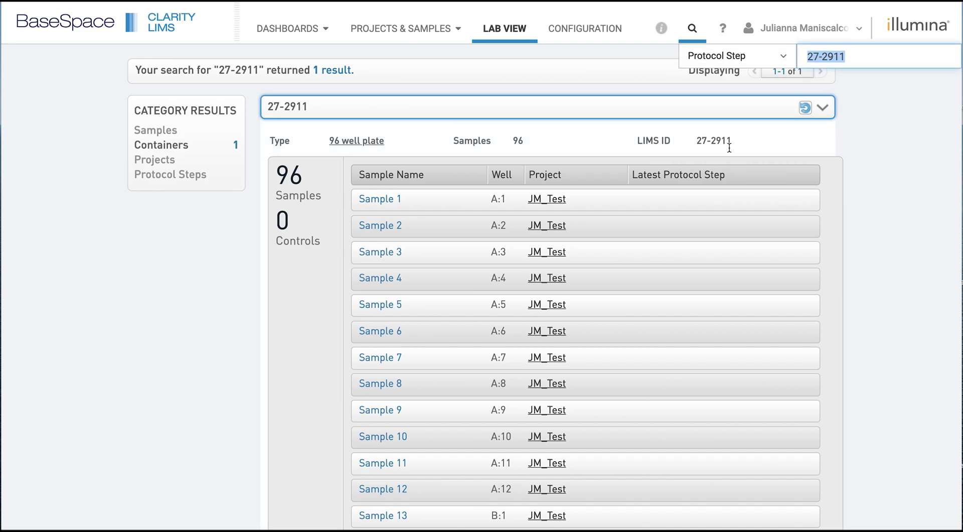
type("Bioanalys")
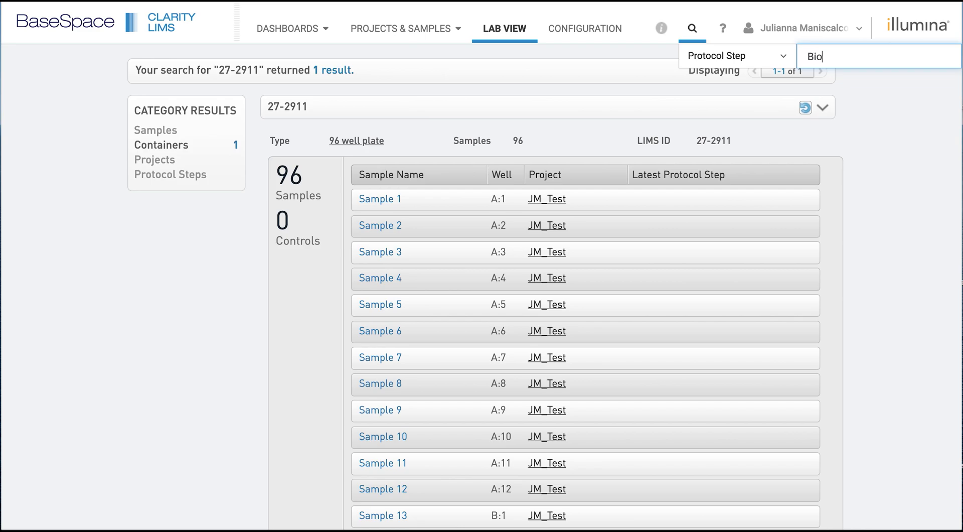
type("er*")
key("Return")
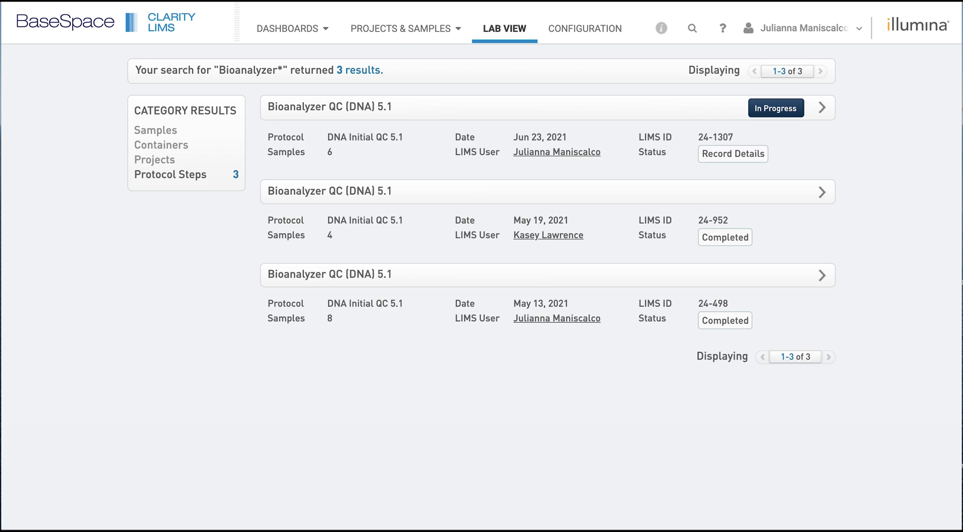
Step: Search all categories for the LIMS user's first name followed by the * wildcard and review the results of each category
left_click(692, 28)
left_click(717, 56)
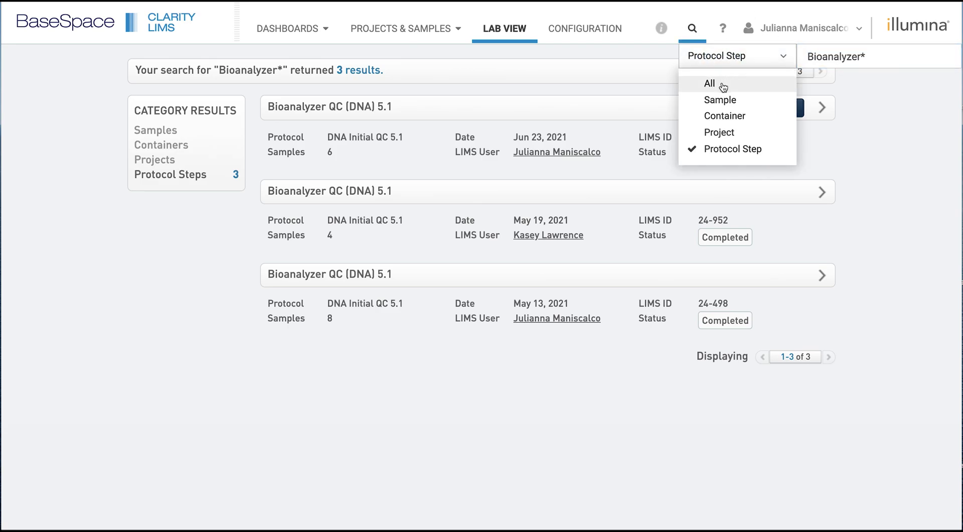
left_click(721, 82)
type("Julianna*")
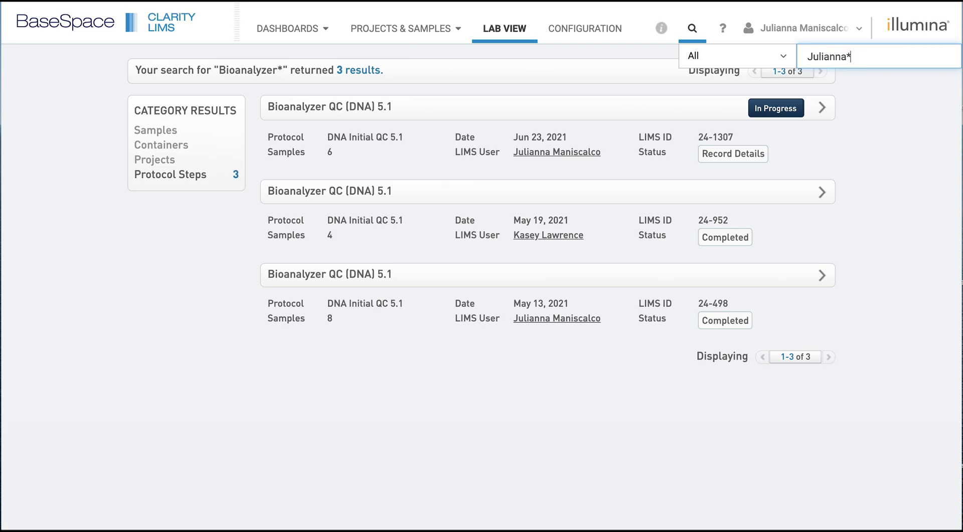
key("Return")
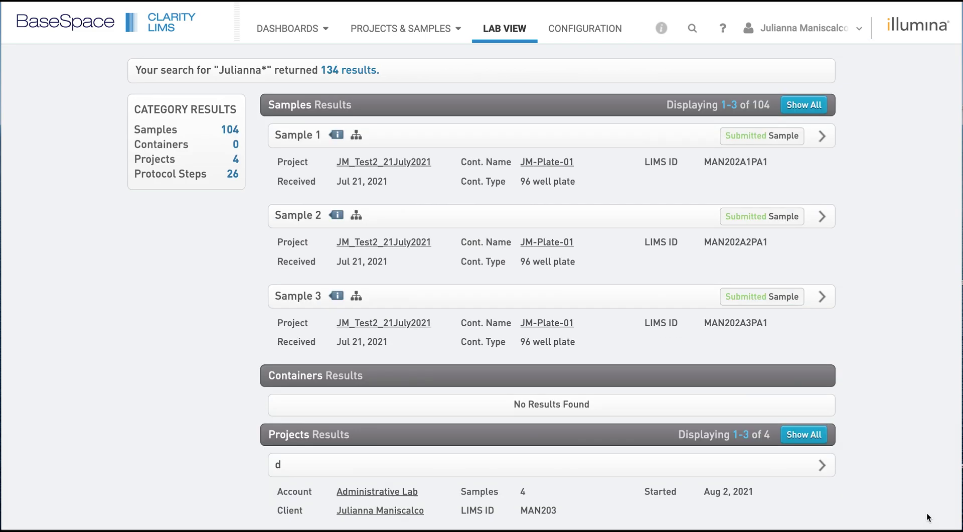
scroll(893, 378, "down", 8)
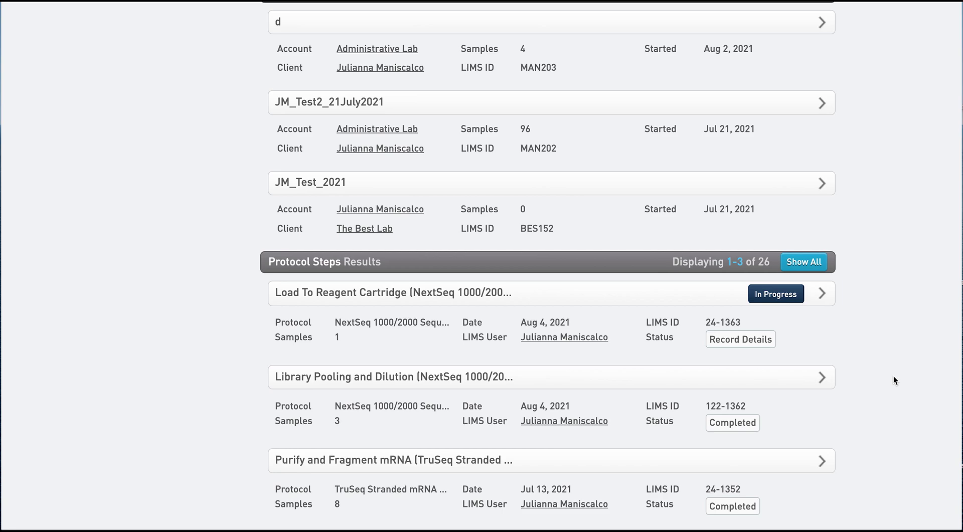
scroll(892, 376, "up", 9)
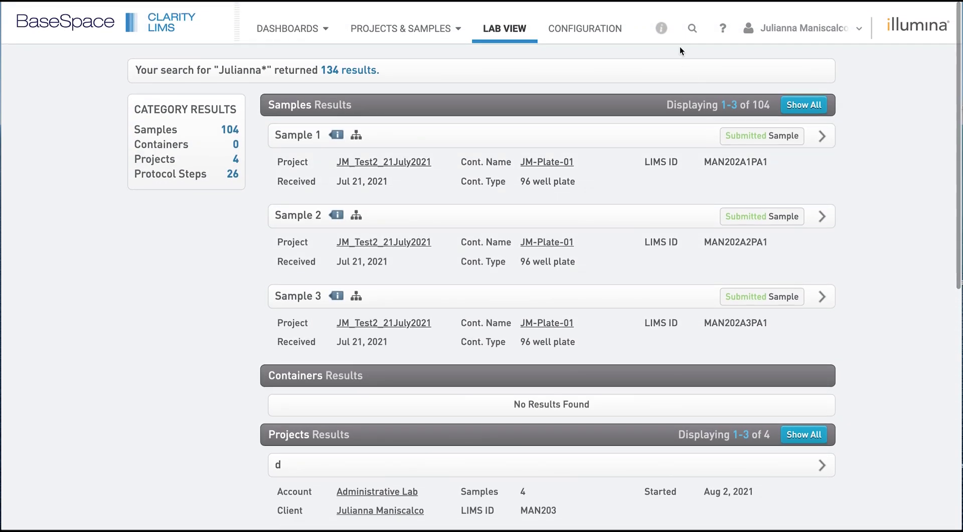
Step: Search all categories for "JM-01*" and review the protocol steps that used this reagent lot
left_click(690, 33)
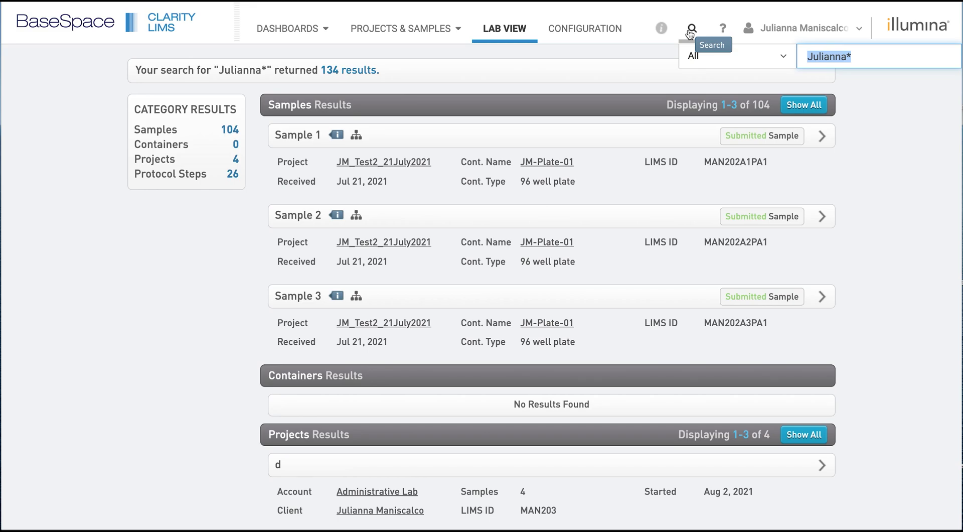
left_click(783, 58)
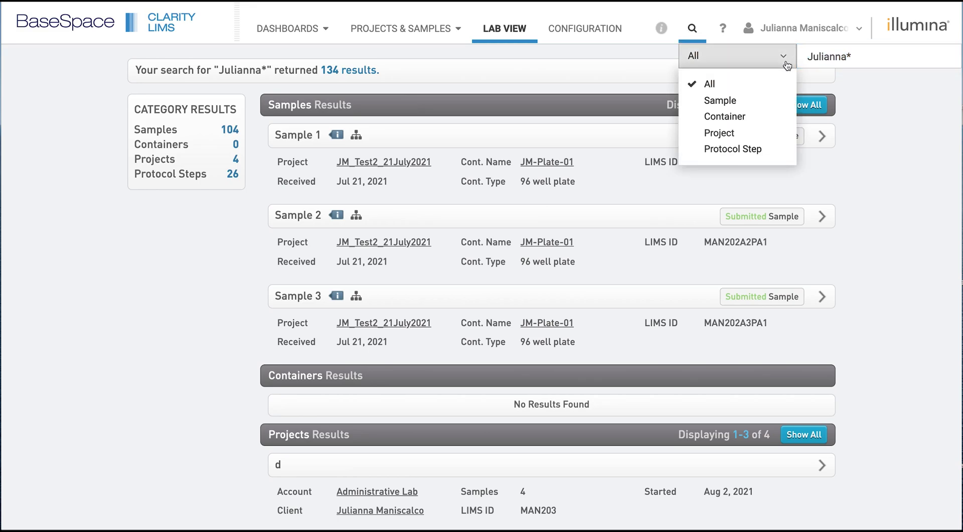
left_click(727, 89)
type("JM-01*")
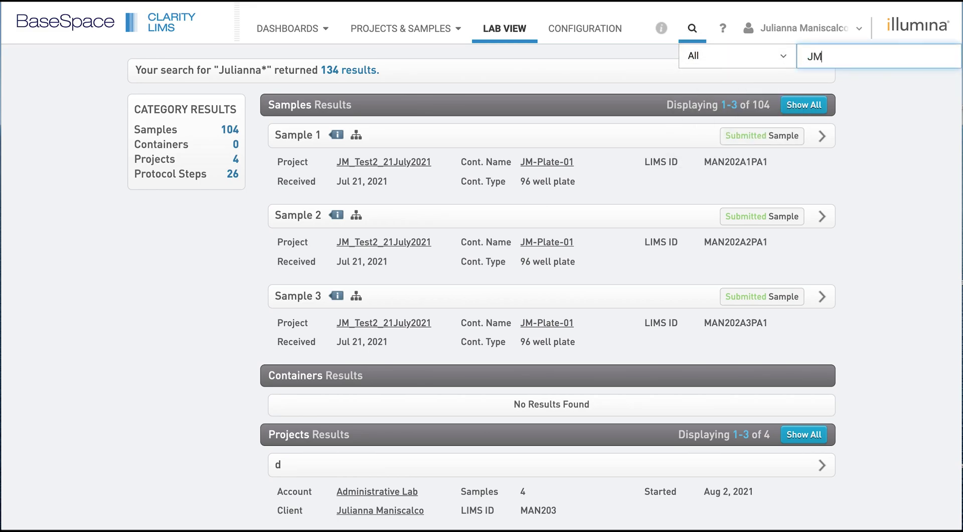
key("Return")
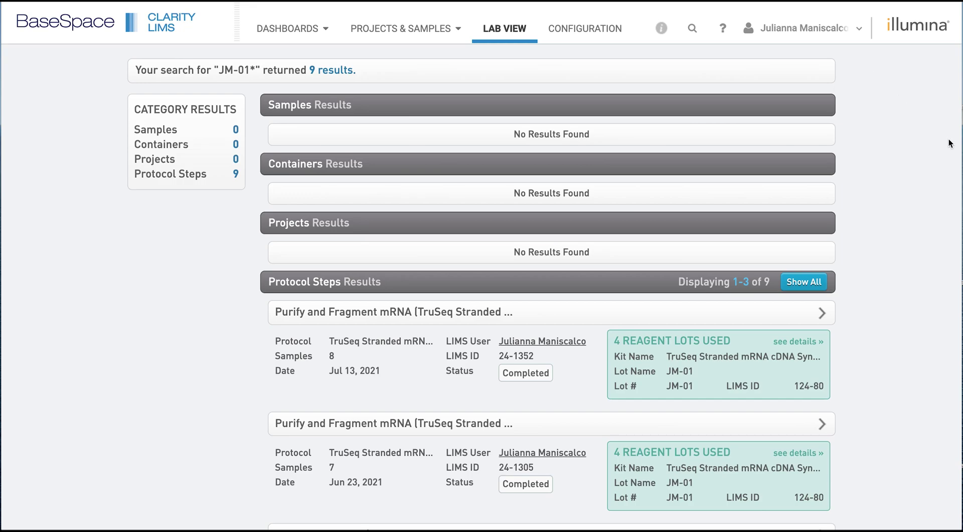
scroll(951, 144, "down", 3)
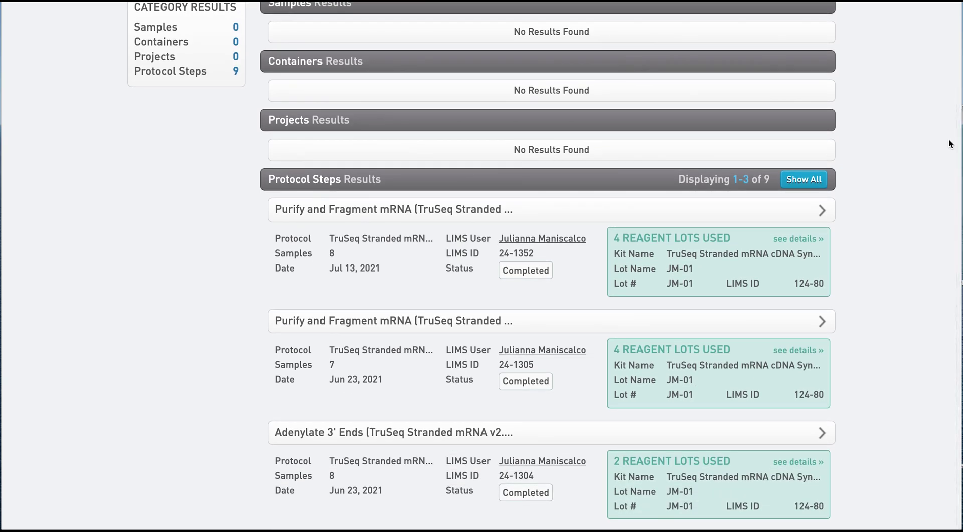